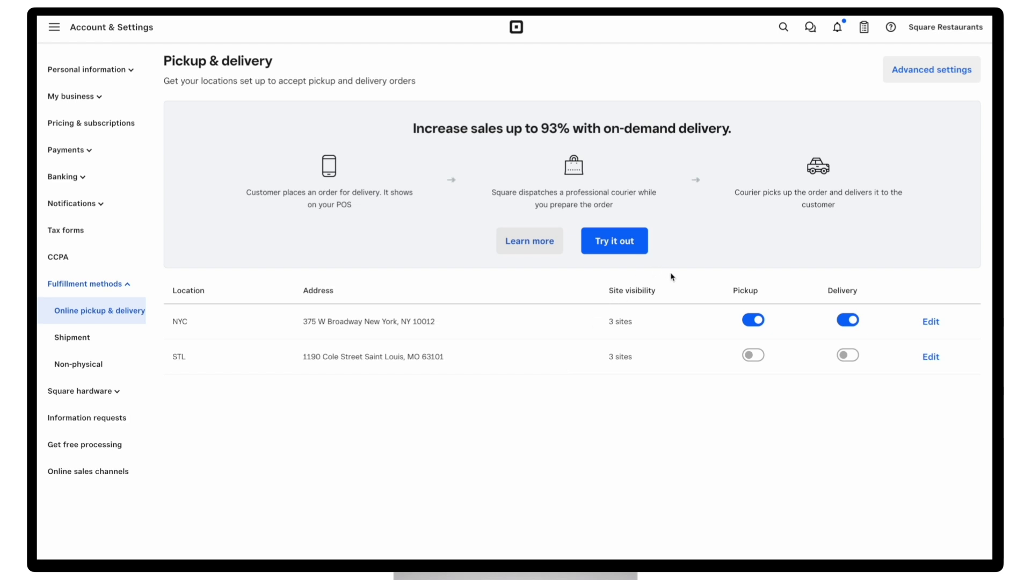
Turn on pickup for the STL location, review its pickup options and hours, then go to Delivery.
left_click(753, 355)
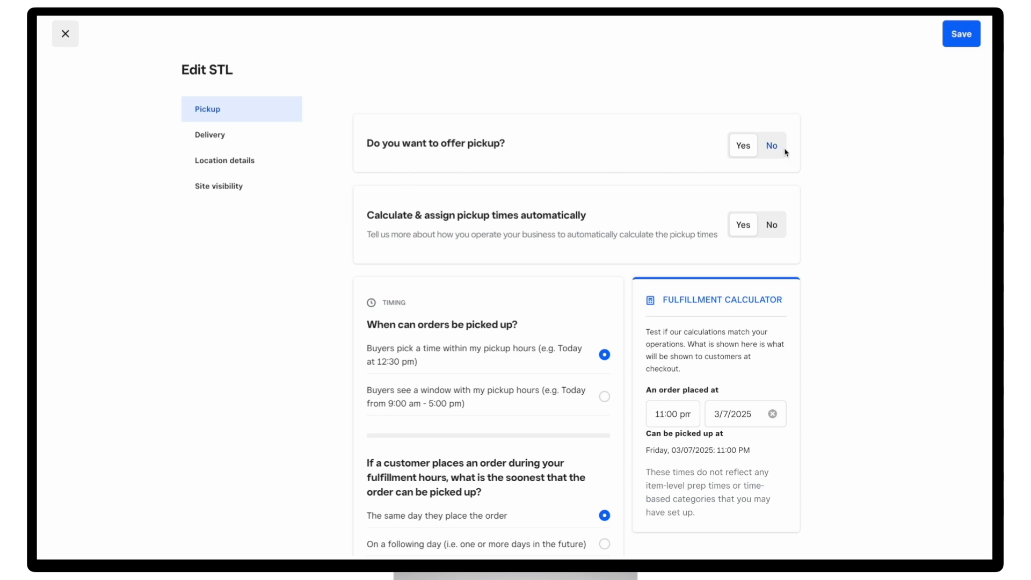
scroll(806, 151, "down", 15)
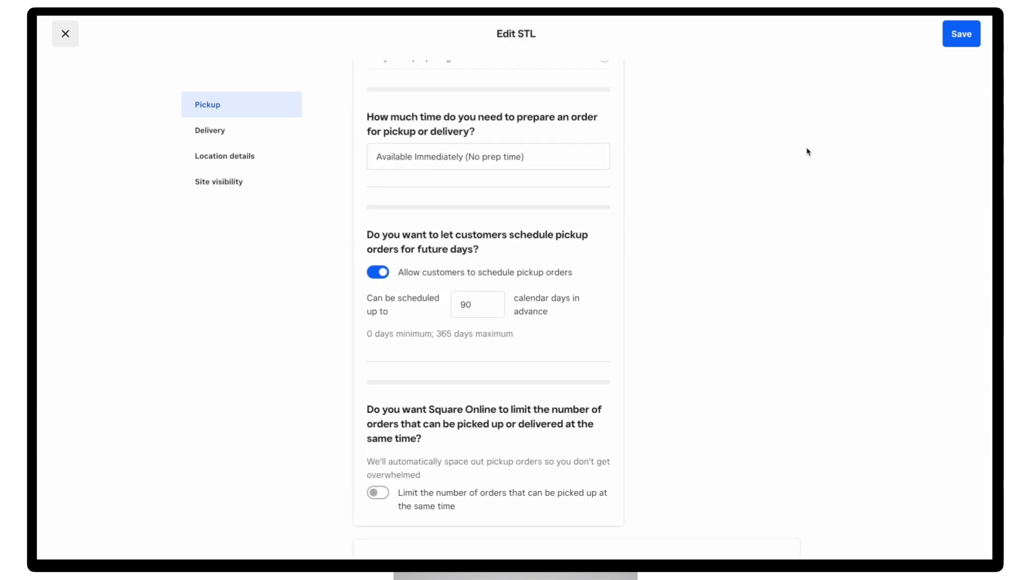
scroll(806, 152, "up", 1)
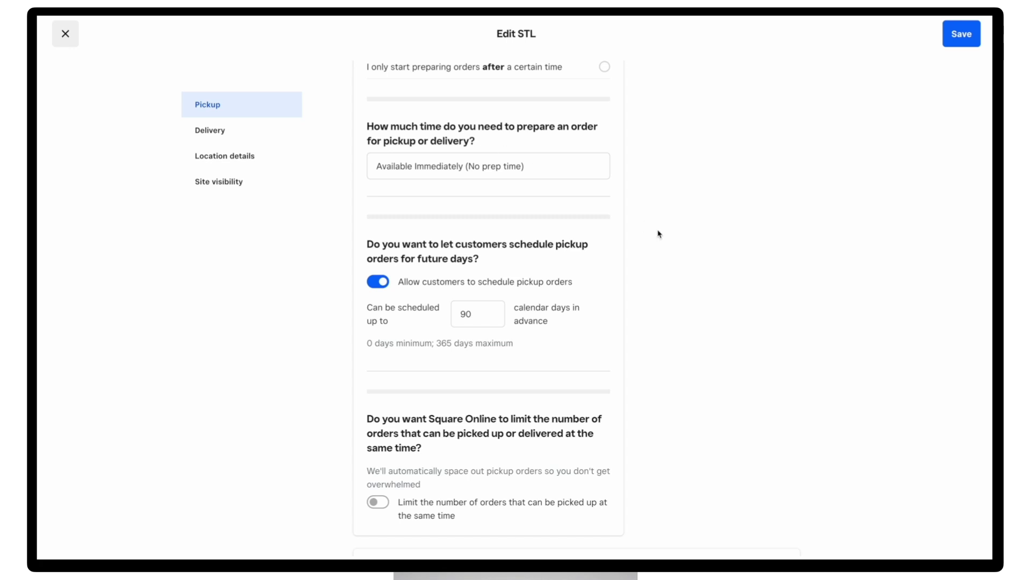
scroll(659, 234, "down", 12)
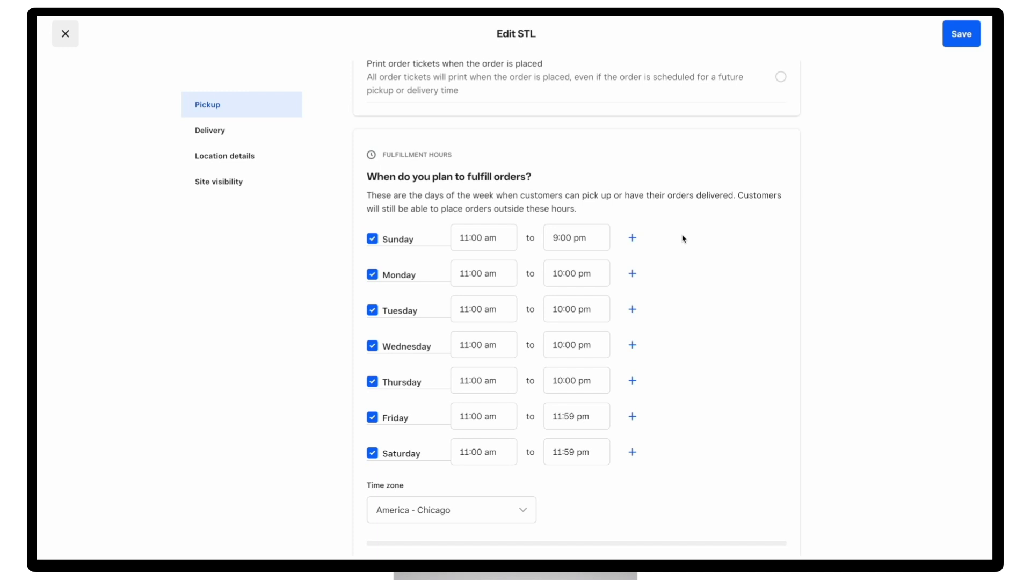
left_click(224, 133)
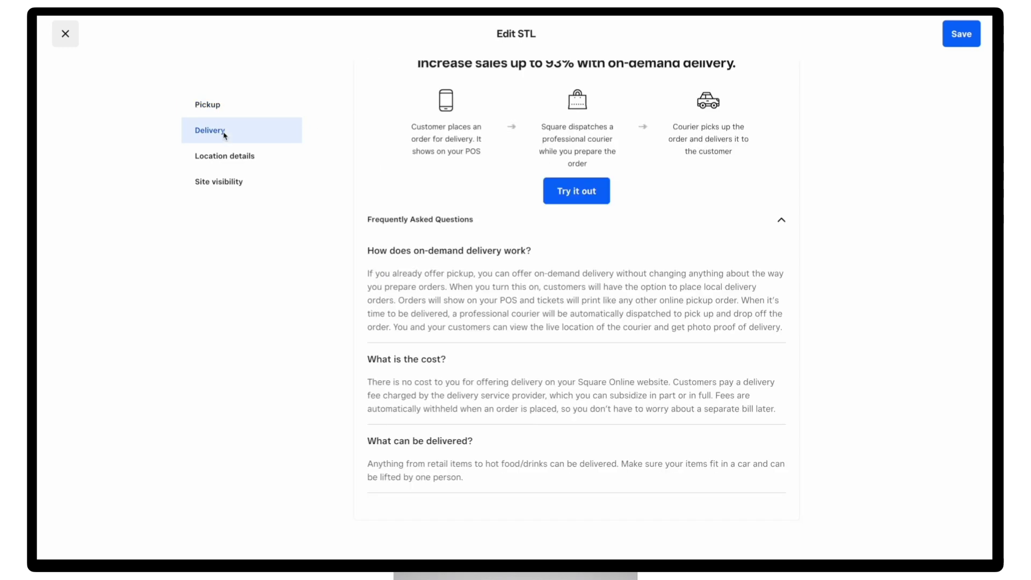
Answer Yes to offering delivery at the STL location.
scroll(683, 251, "up", 3)
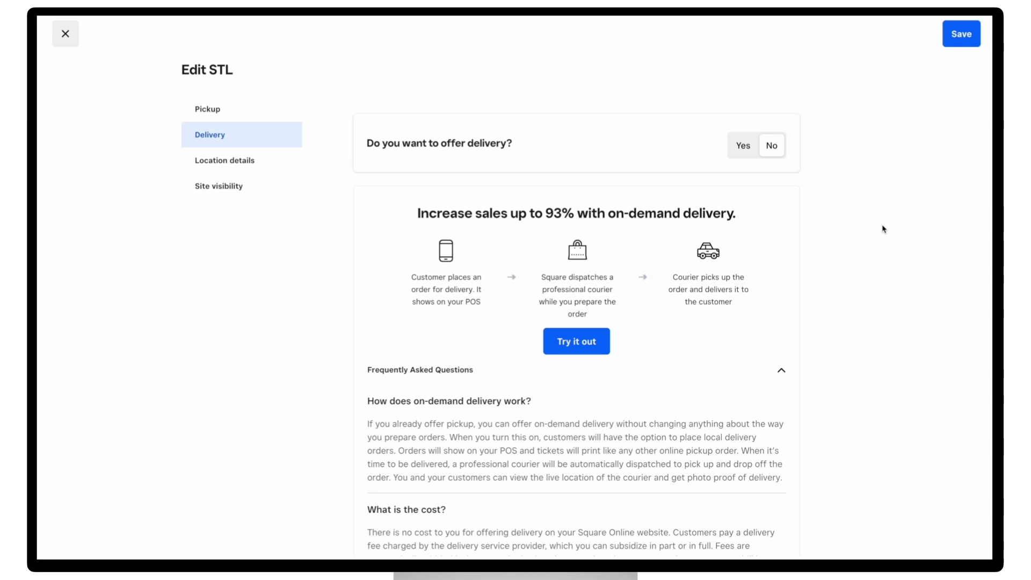
left_click(743, 146)
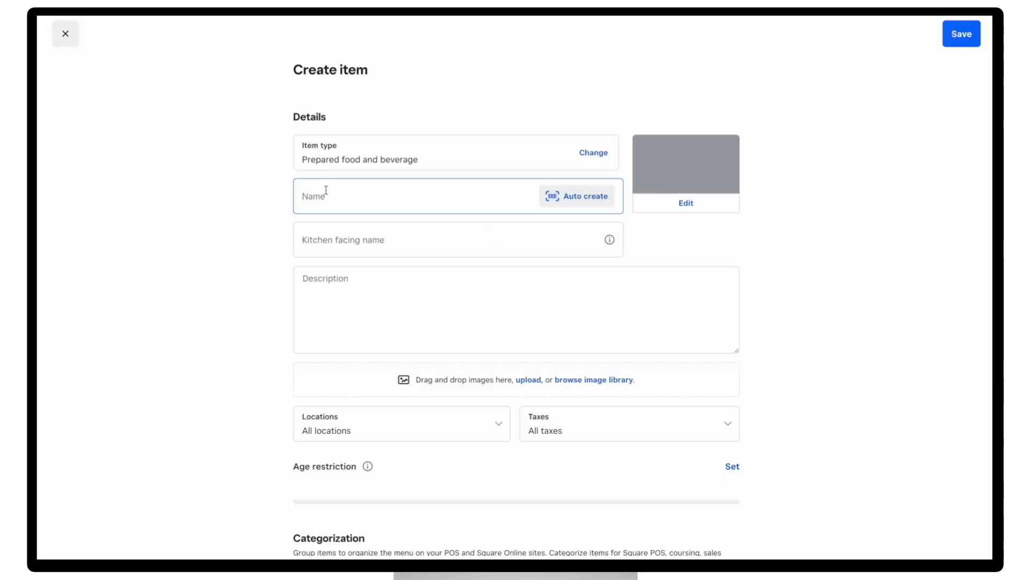
Name the new item 'Avocado Toast' and set its price to $10.00.
left_click(326, 190)
type("Avocado")
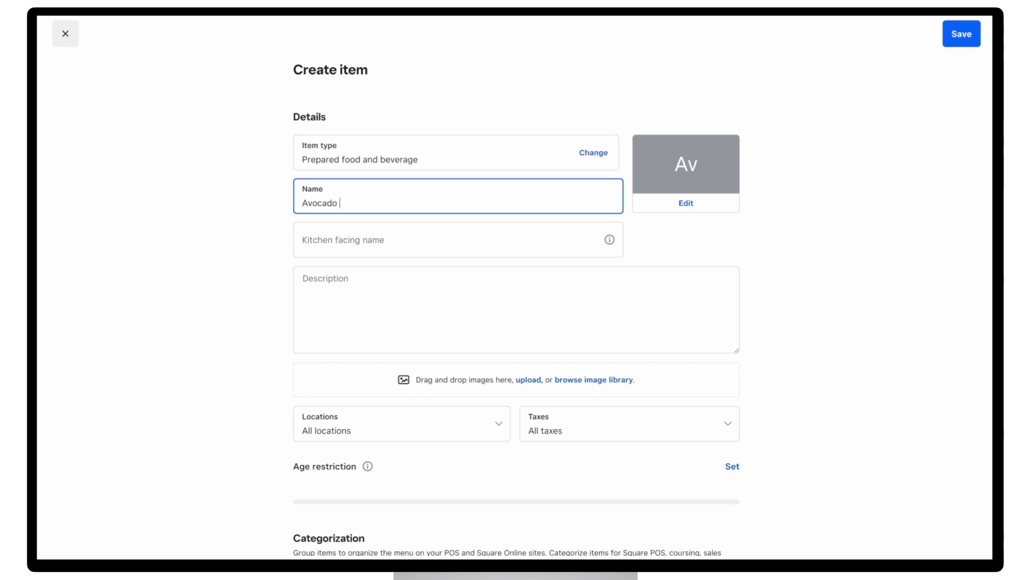
type(" Toast")
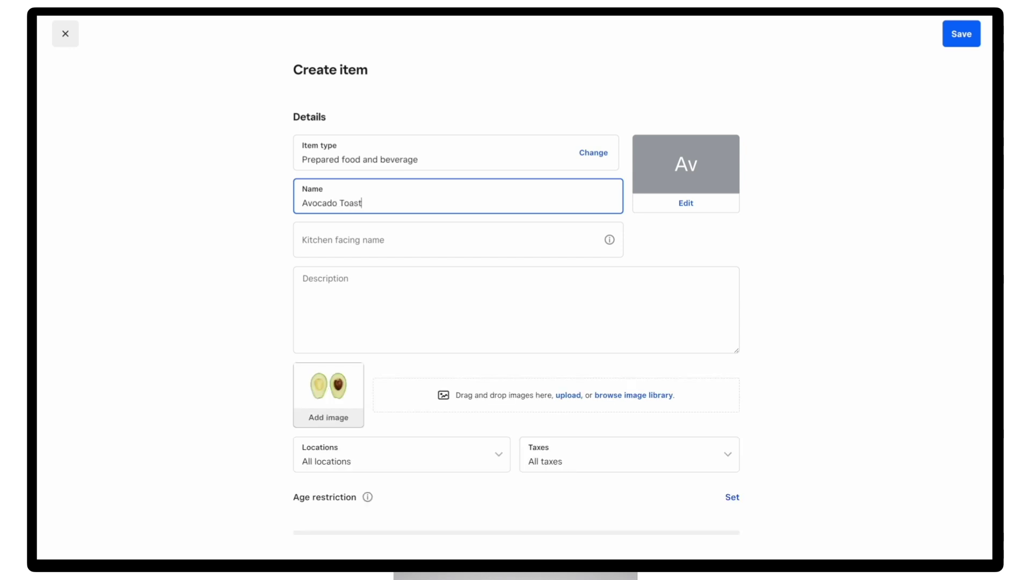
left_click(826, 211)
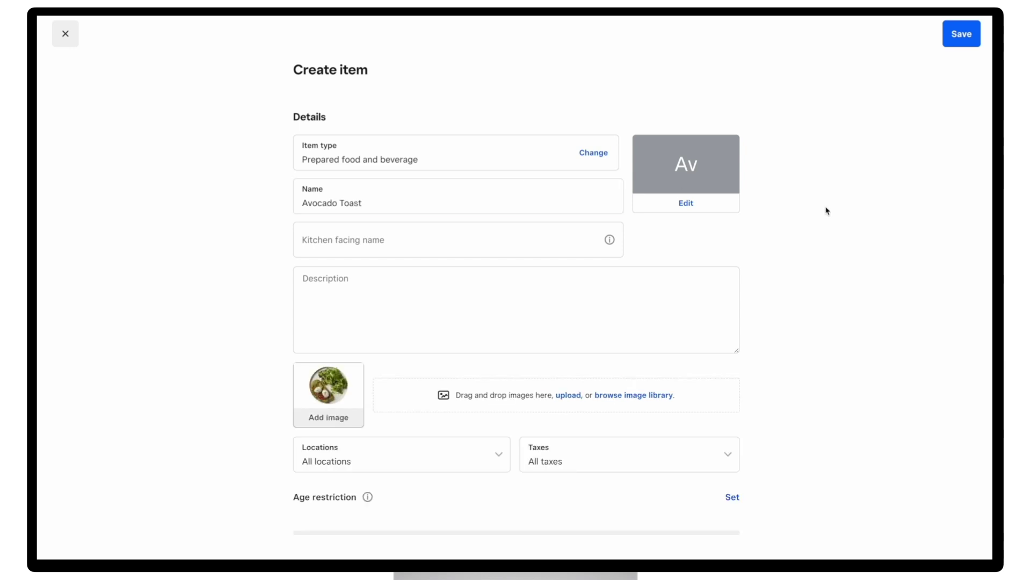
scroll(826, 211, "down", 12)
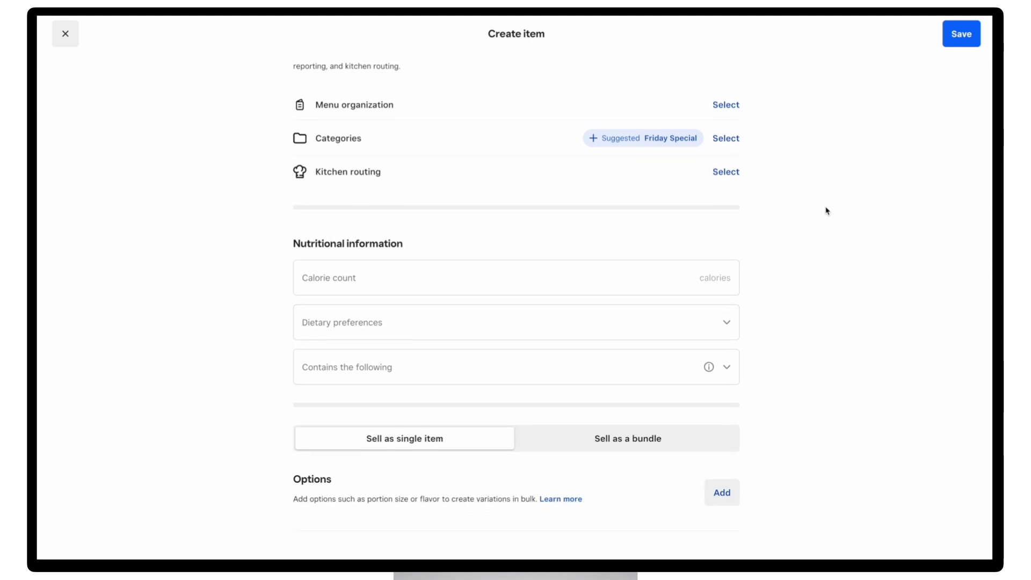
scroll(826, 210, "down", 5)
left_click(580, 358)
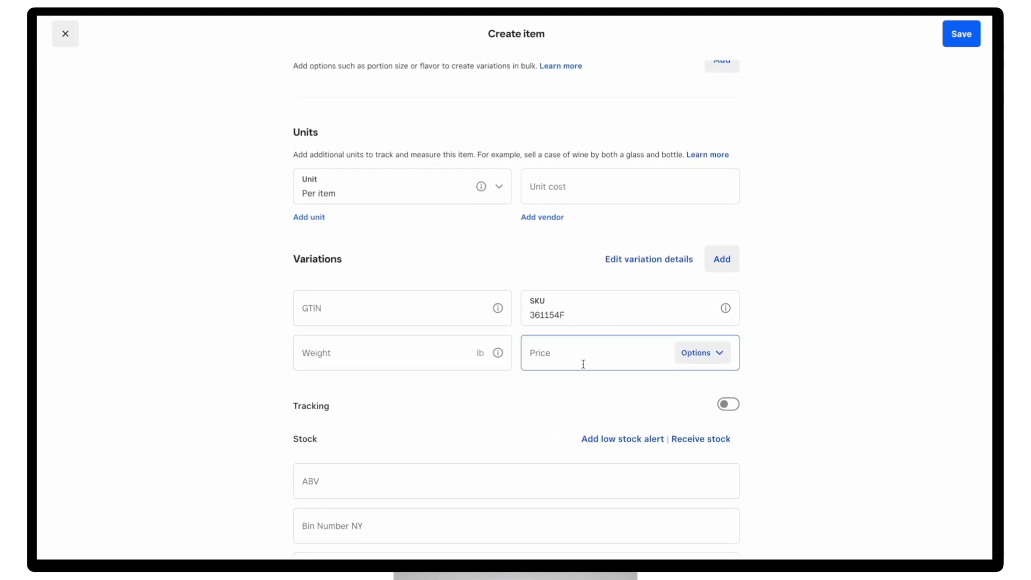
type("10")
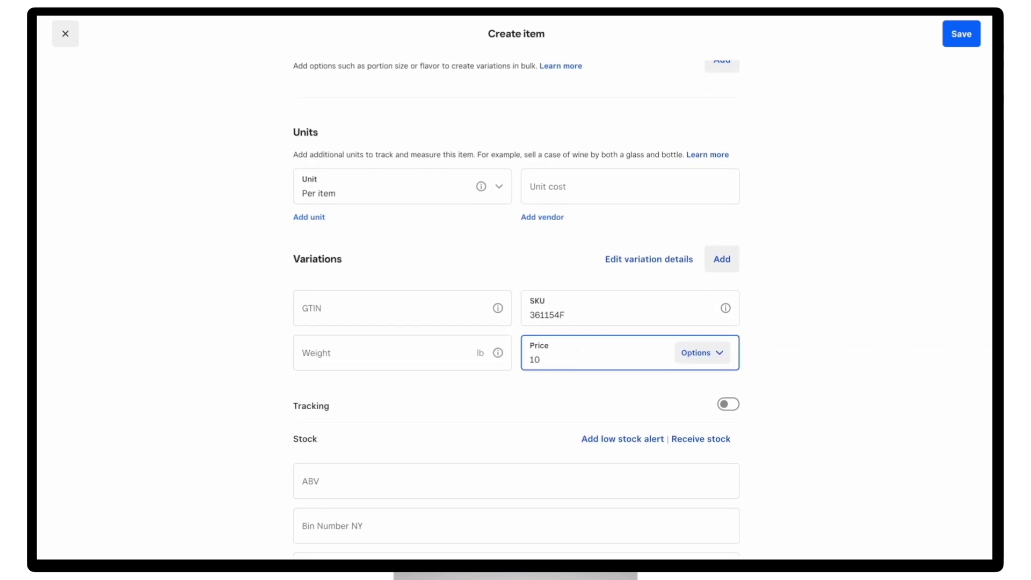
left_click(789, 326)
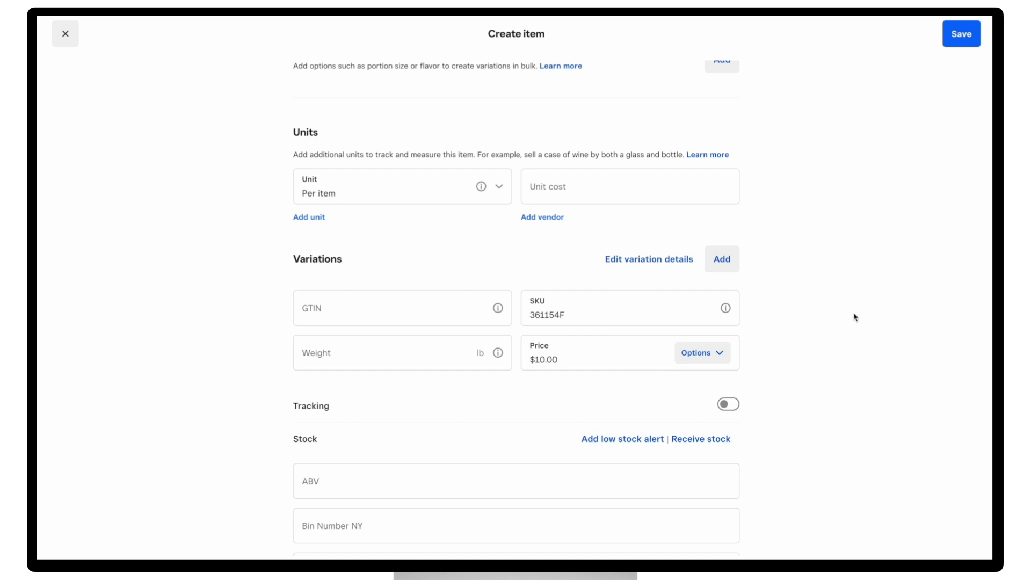
Sell it on the Square for Restaurants site with Pickup and Local delivery fulfillment.
scroll(855, 316, "down", 15)
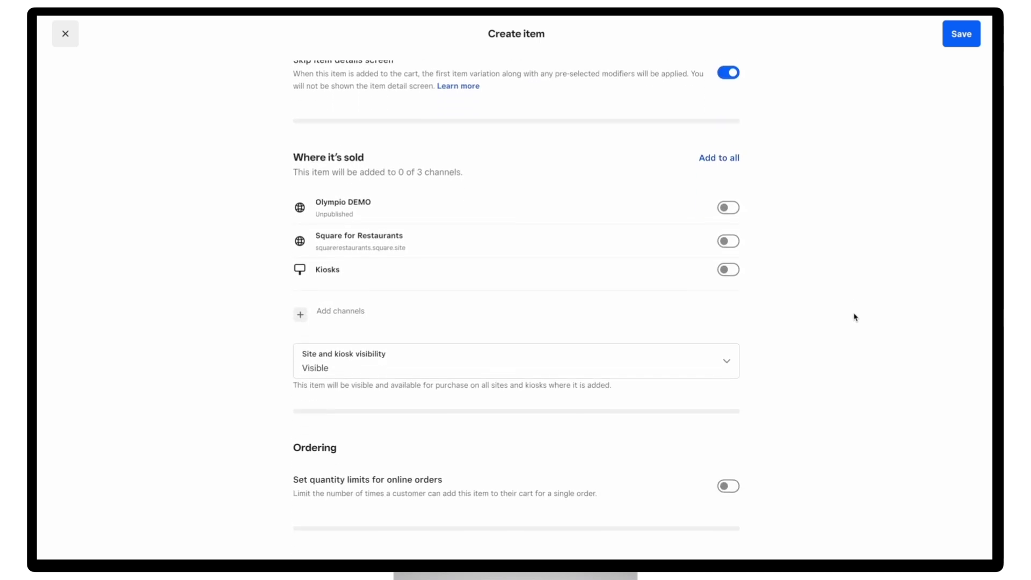
scroll(854, 315, "up", 1)
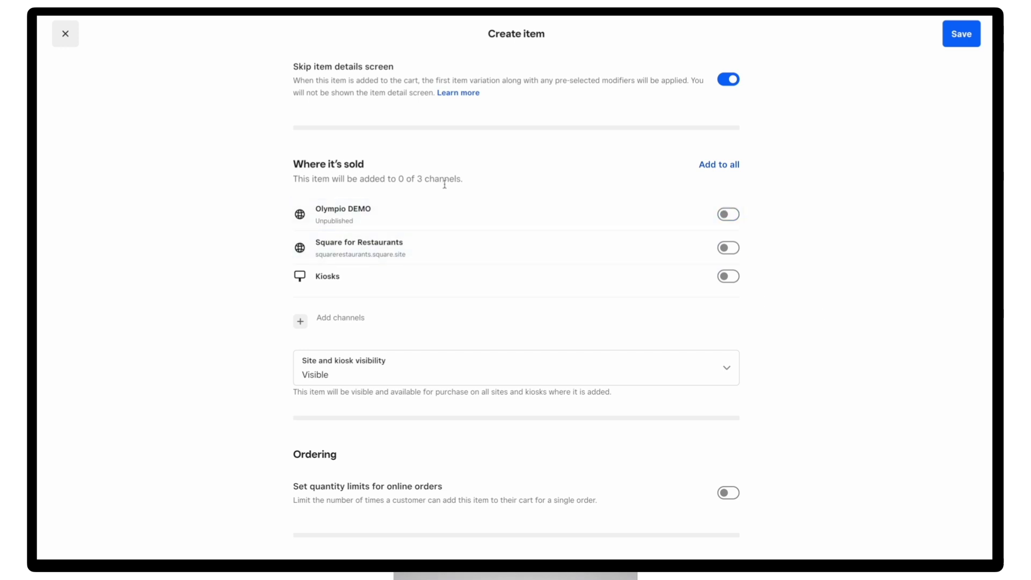
left_click(728, 248)
scroll(847, 367, "down", 7)
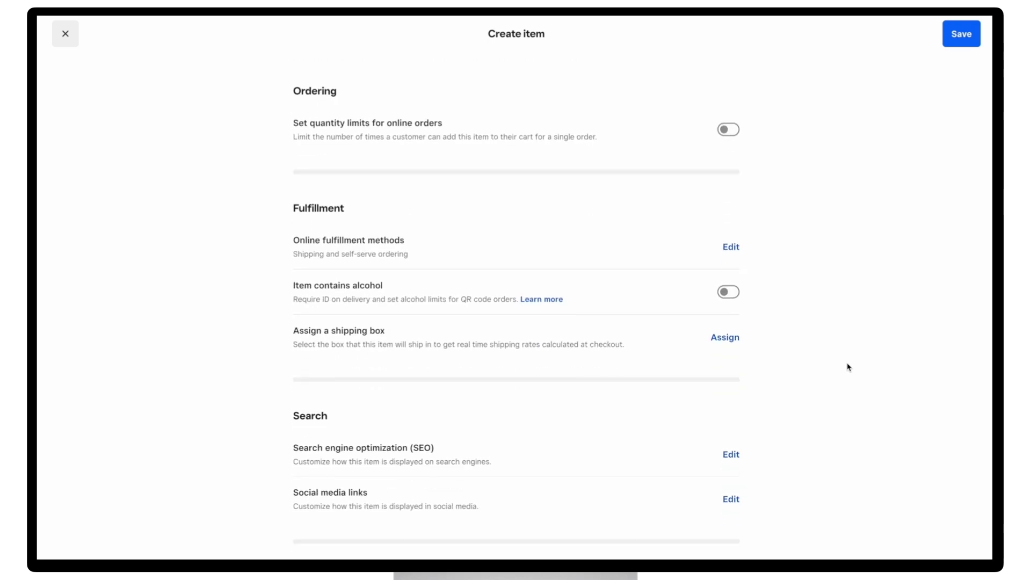
left_click(730, 250)
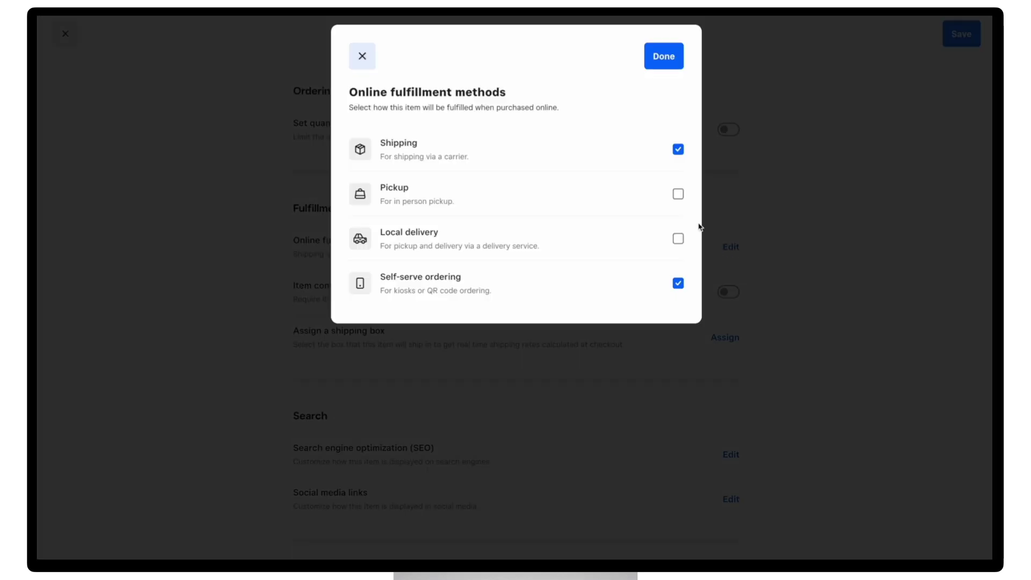
left_click(678, 193)
left_click(677, 238)
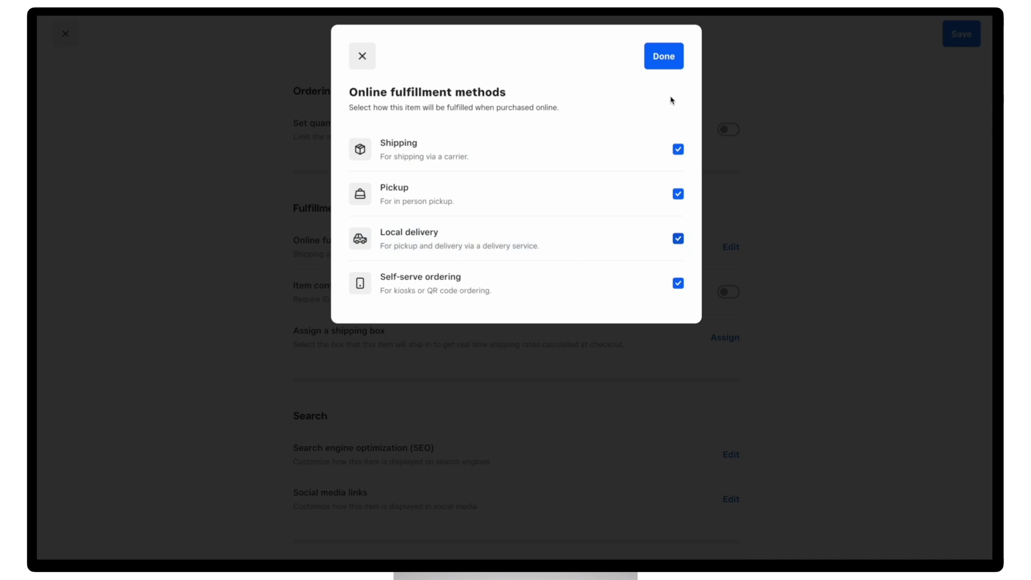
left_click(666, 63)
scroll(827, 317, "up", 10)
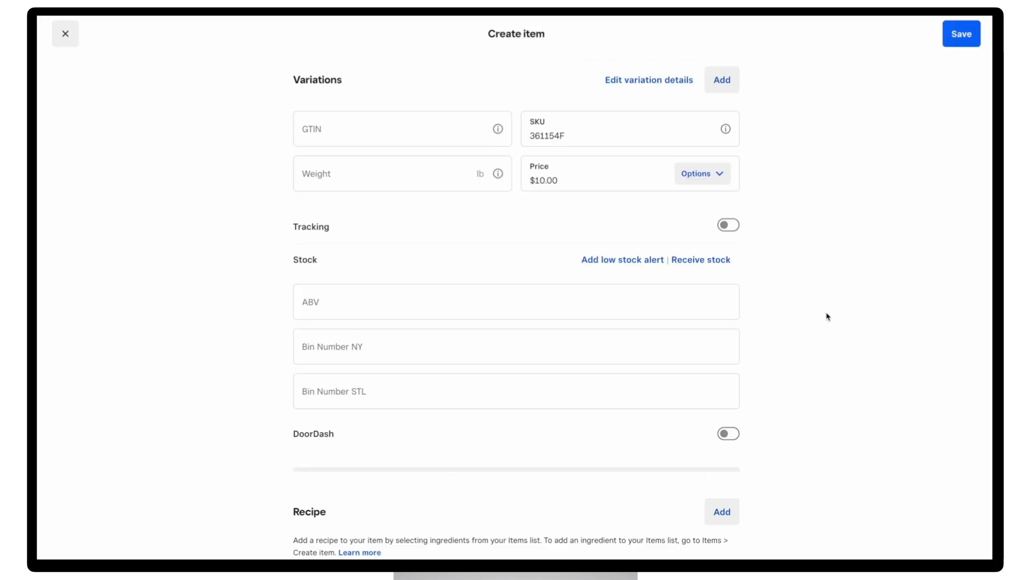
scroll(826, 317, "up", 15)
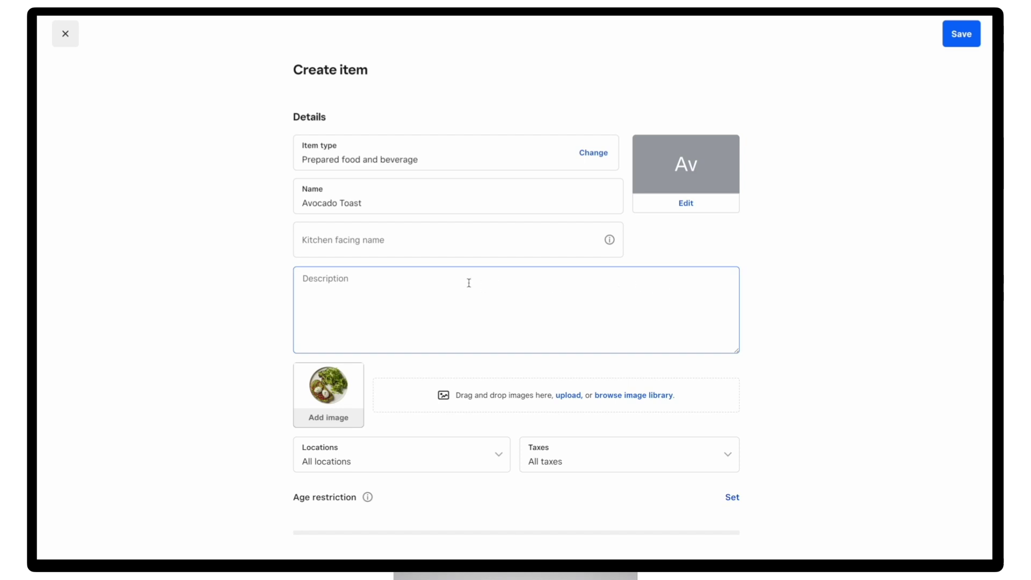
Paste the description: 9 grain bread, smashed avocado, arugula, heirloom tomato, goat cheese, balsamic glaze.
left_click(399, 285)
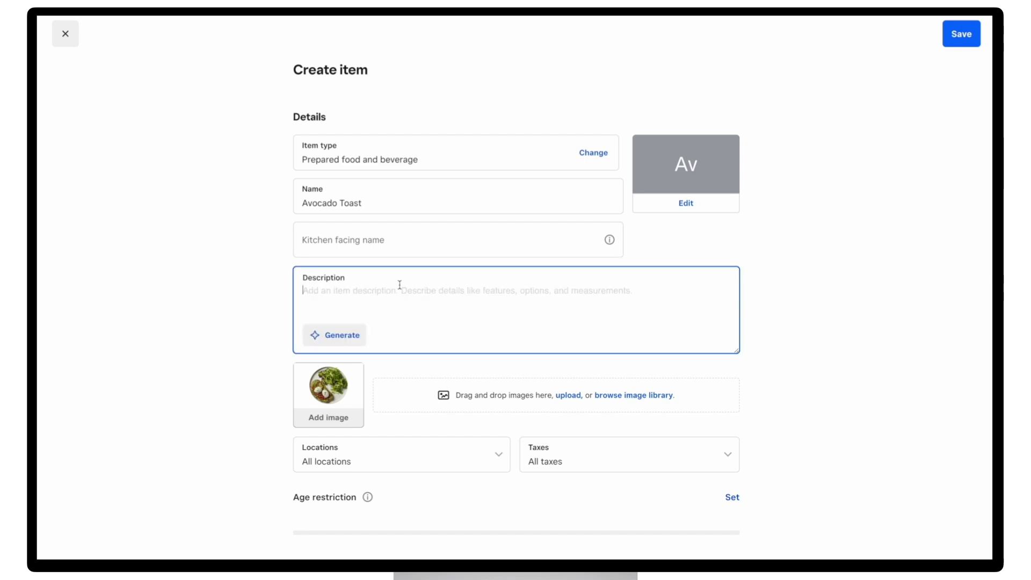
type("9 grain bread, smashed avocado, topped with arugula, heirloom clamshell tomato, goat cheese crumbles, and balsamic glaze reduction drizzle.")
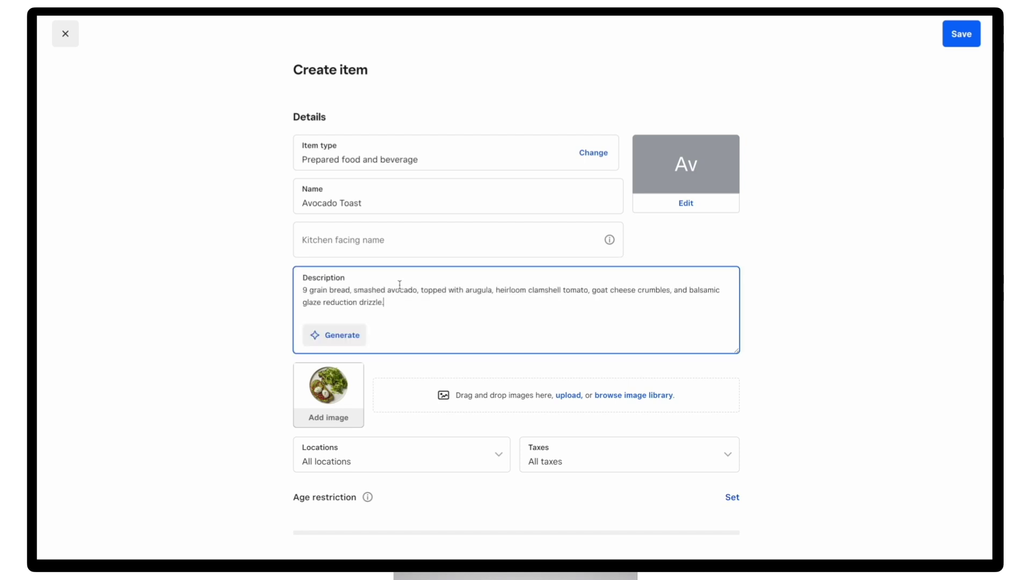
left_click(803, 306)
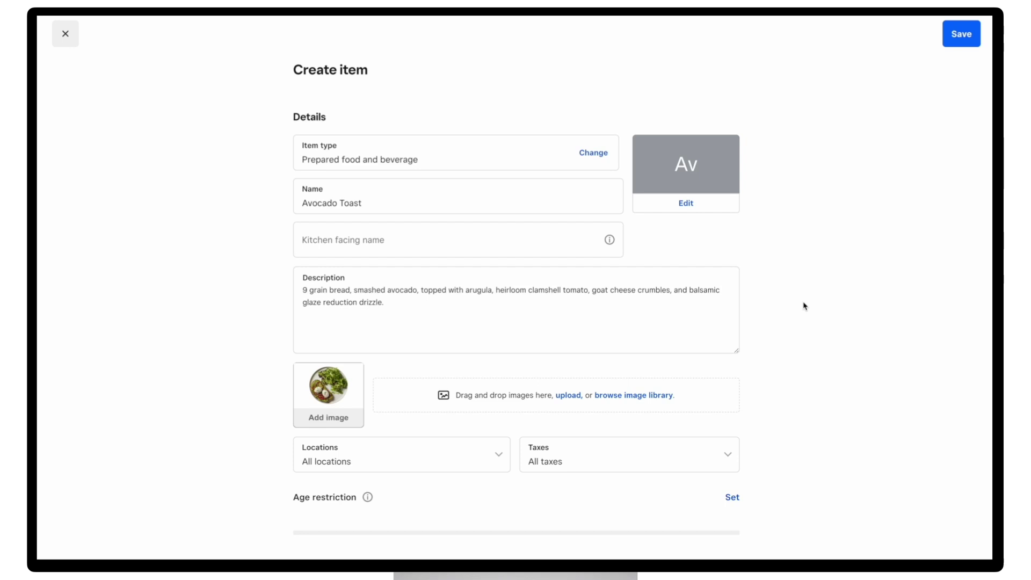
Set the item's image to the avocado toast photo from the image library.
left_click(680, 167)
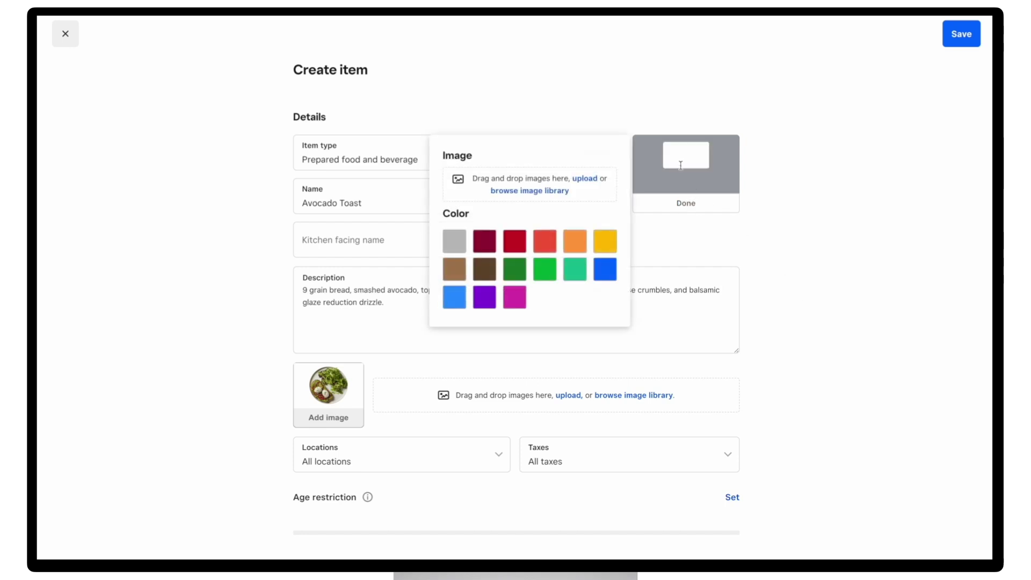
left_click(545, 191)
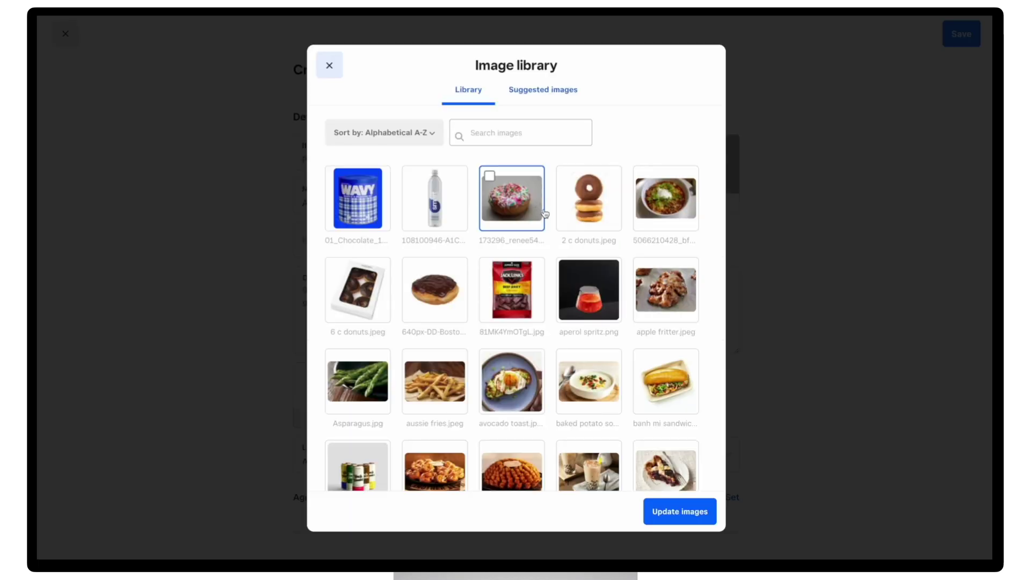
left_click(509, 385)
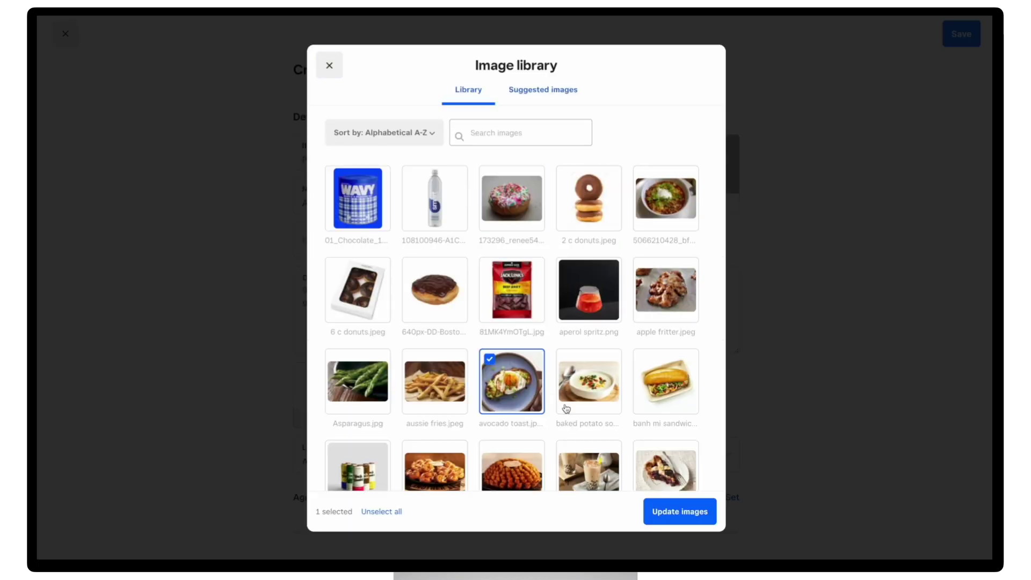
left_click(685, 510)
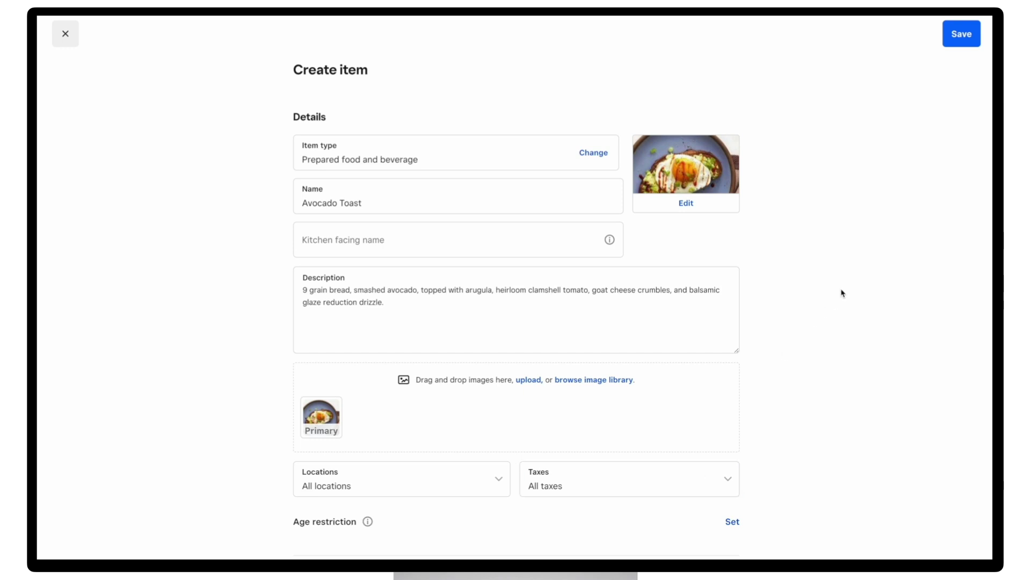
Assign Avocado Toast to the Mains category.
scroll(842, 293, "down", 5)
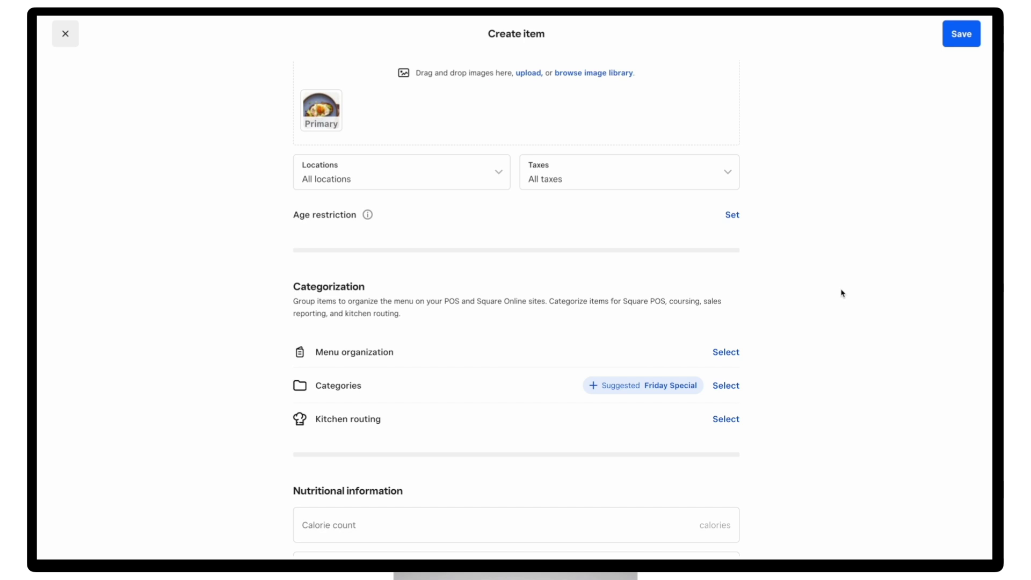
left_click(725, 385)
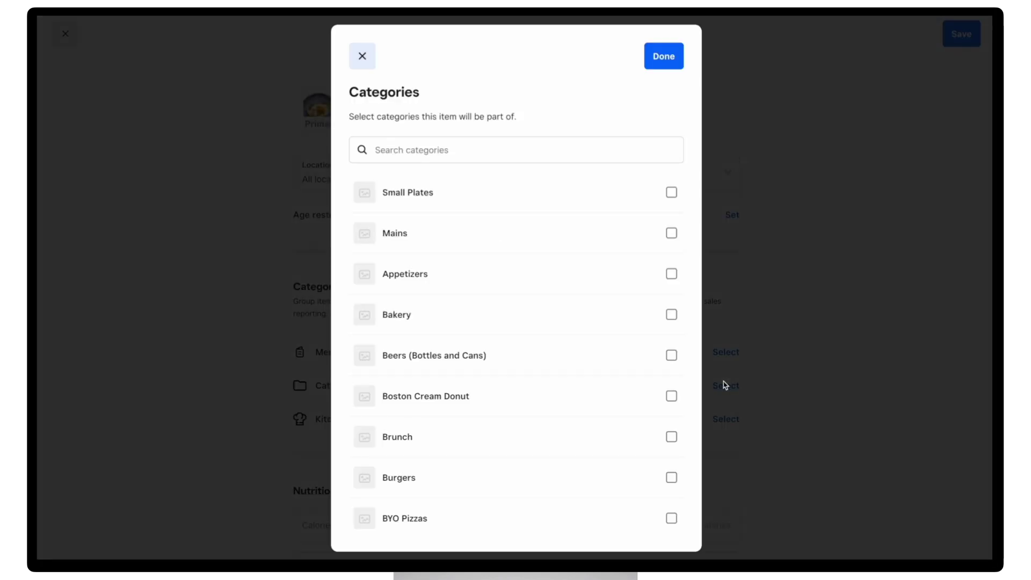
left_click(671, 234)
left_click(665, 62)
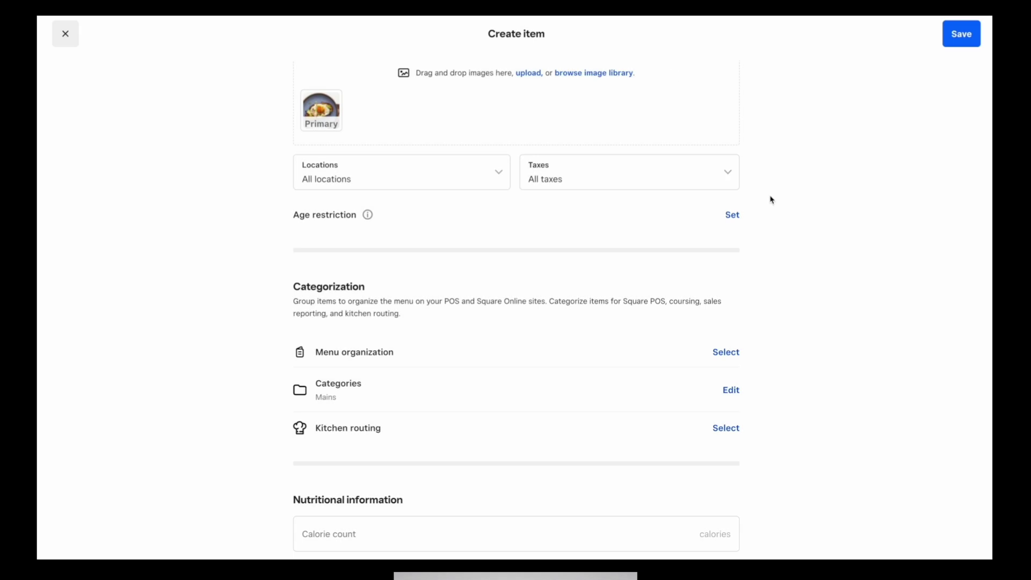
scroll(793, 238, "up", 5)
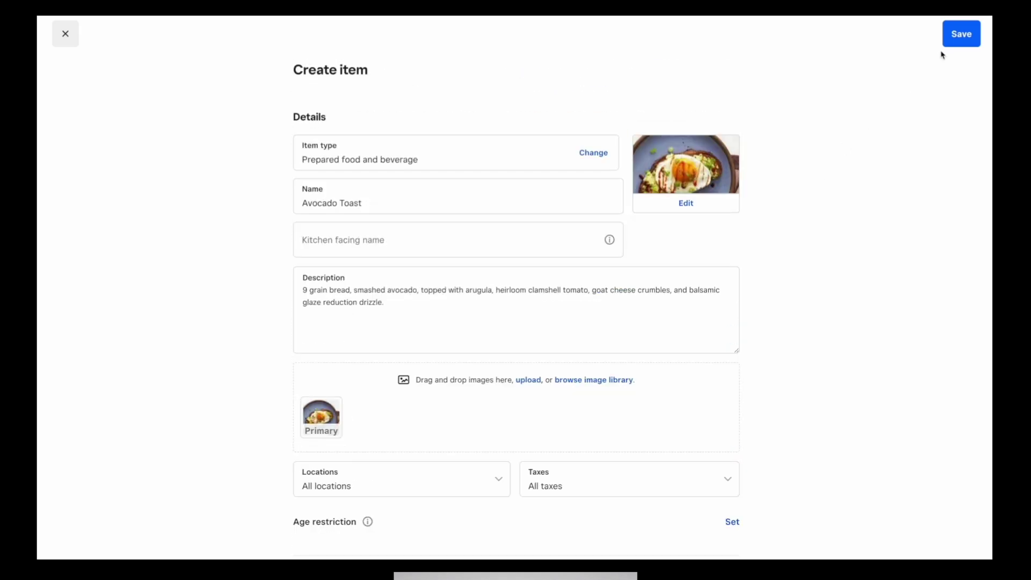
Save the Avocado Toast item and view the Item defaults settings.
left_click(958, 39)
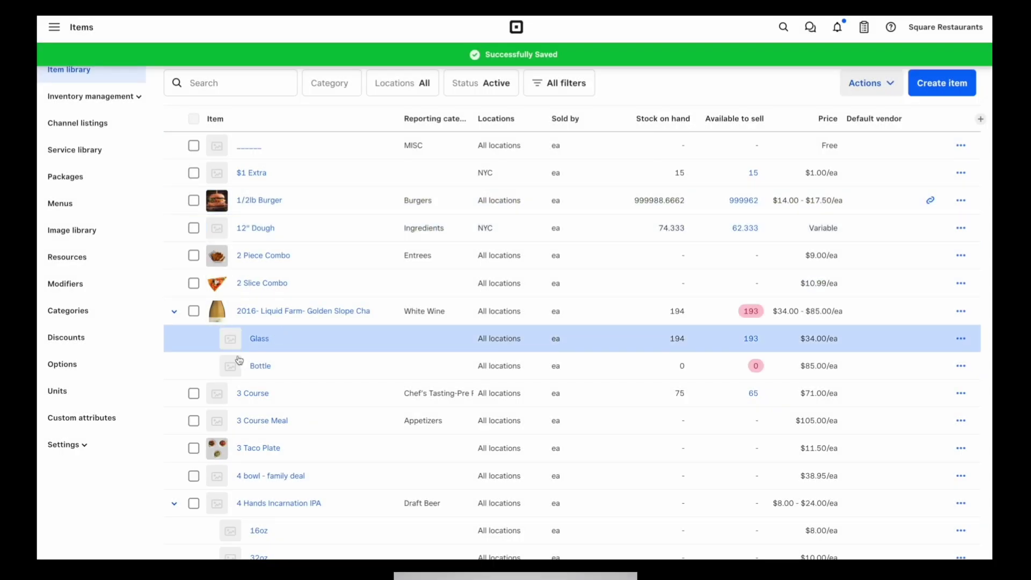
left_click(75, 450)
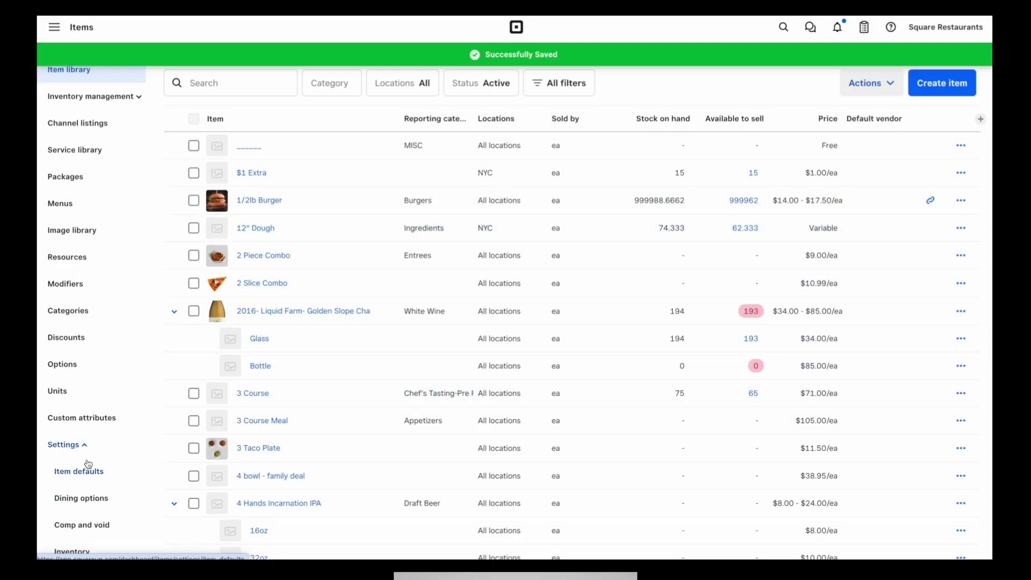
left_click(82, 470)
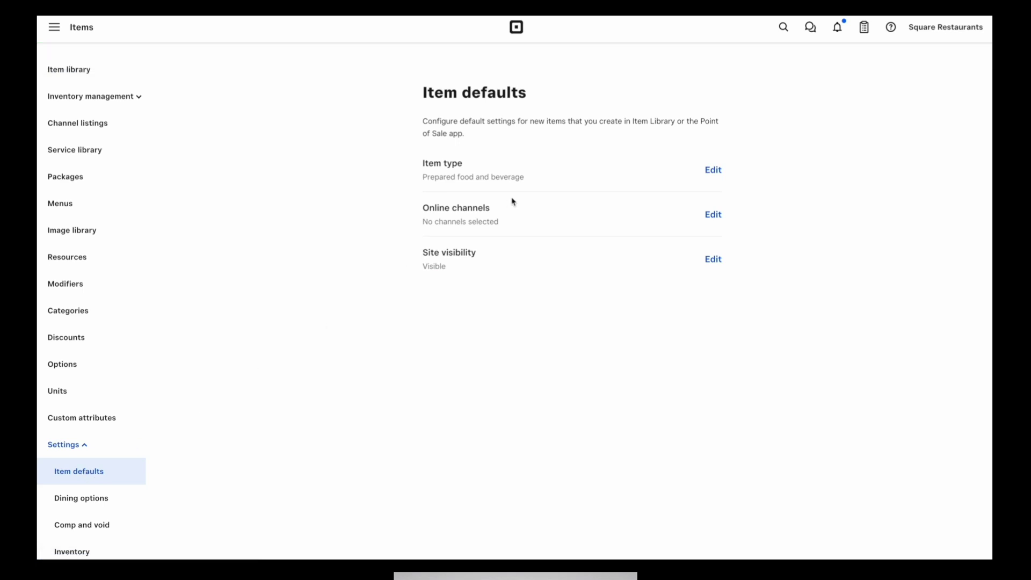
In the Item library, select $1 Extra and 1/2lb Burger and check the bulk Actions menu.
left_click(78, 79)
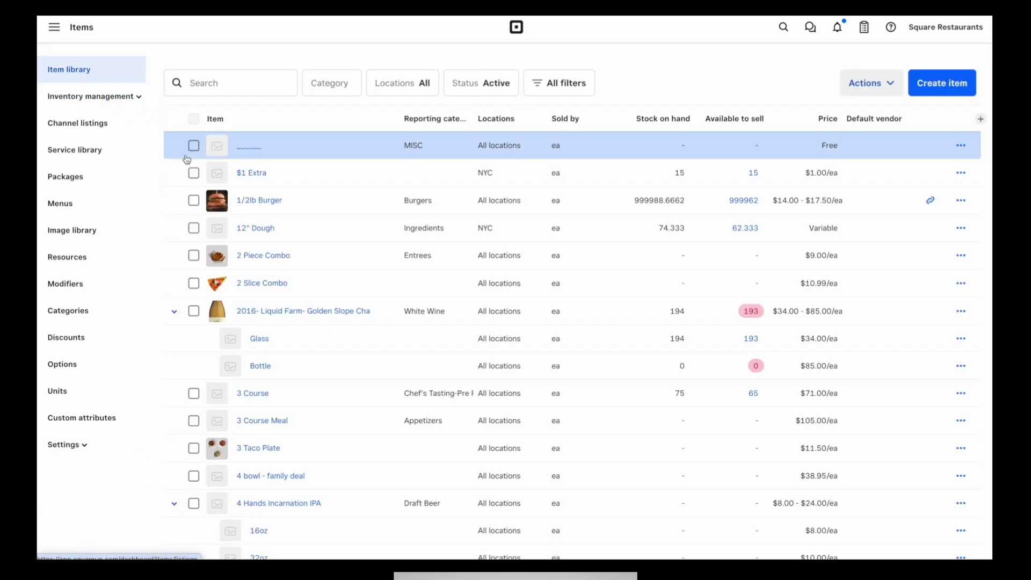
left_click(193, 173)
left_click(194, 199)
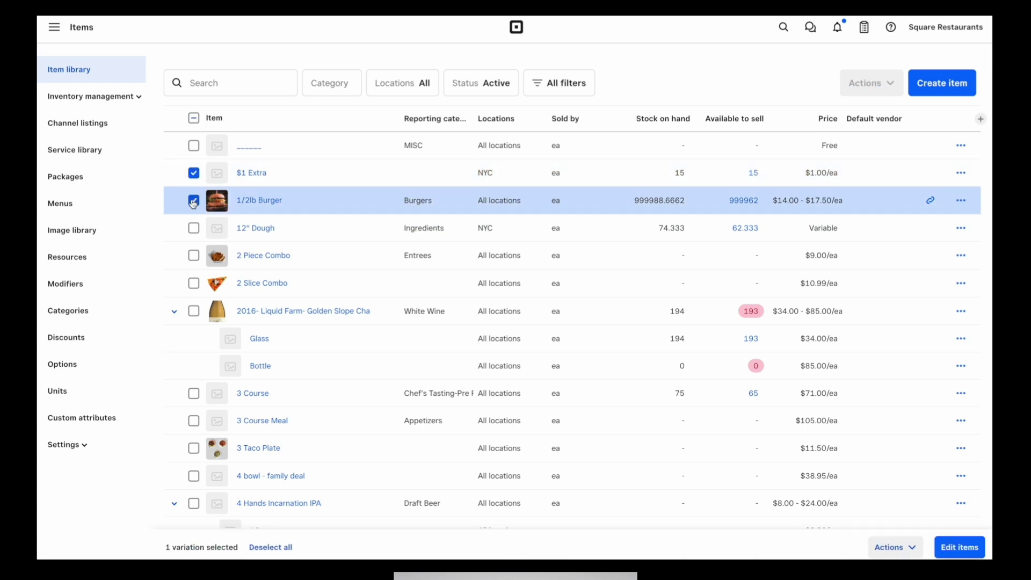
left_click(894, 546)
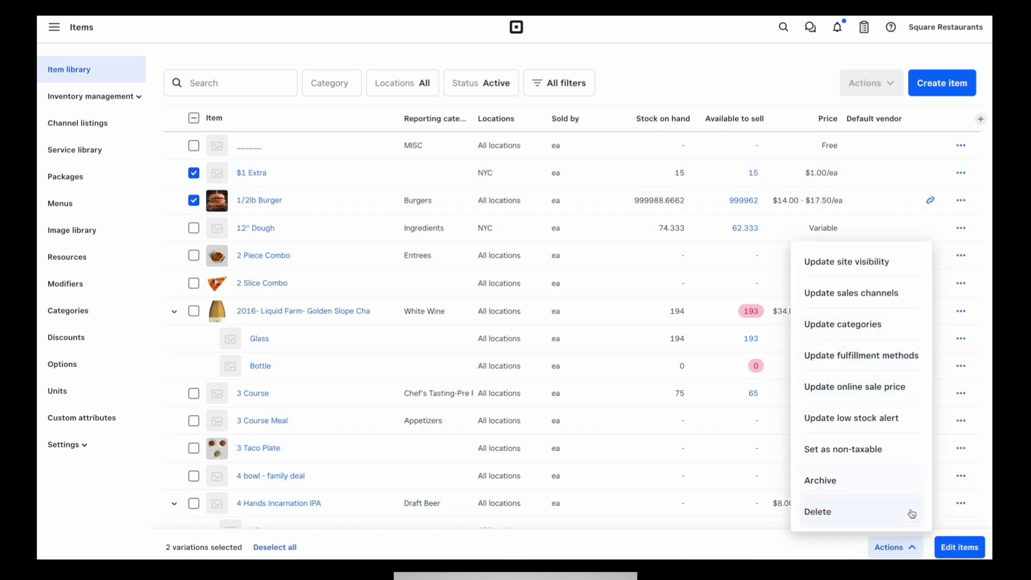
left_click(902, 546)
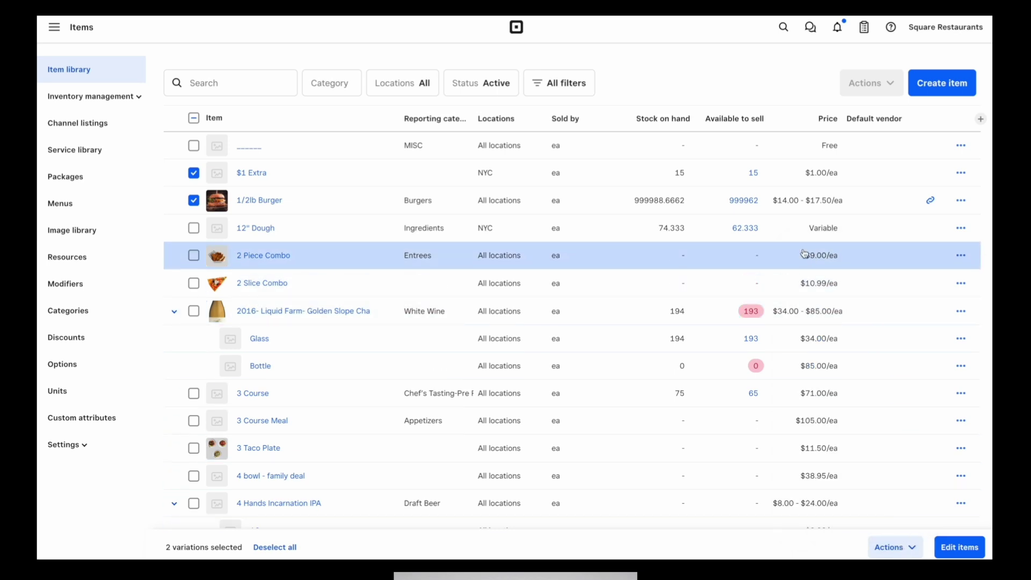